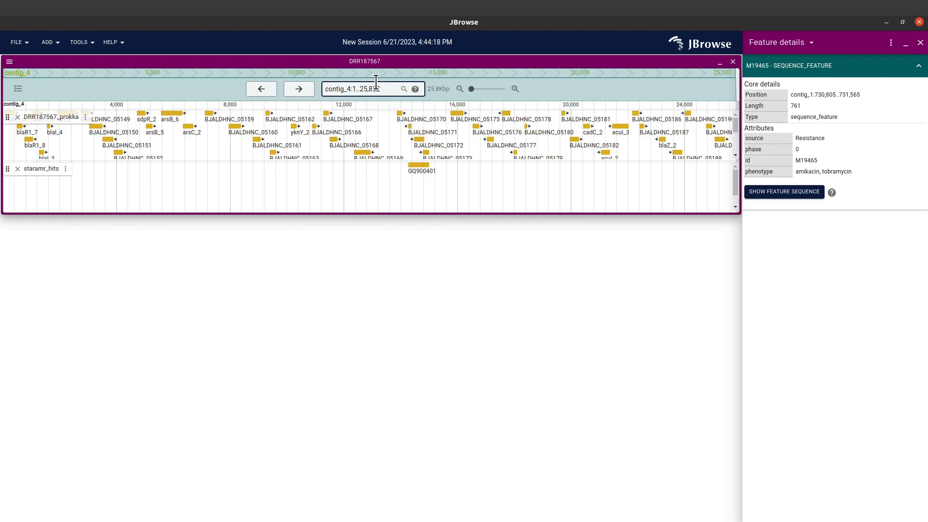
Display contig_1 of DRR187567 in the genome view and switch the view to contig_2
{"action": "left_click", "coordinate": [352, 111]}
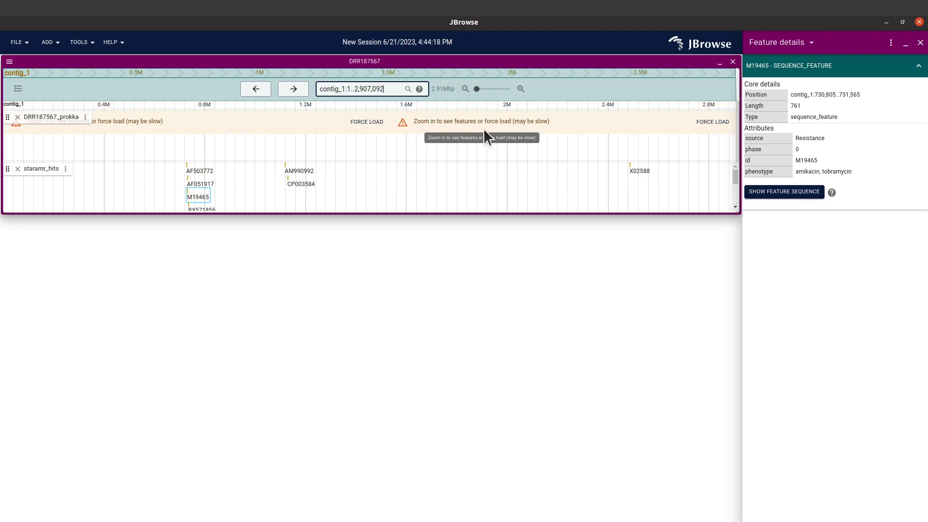
{"action": "left_click", "coordinate": [385, 94]}
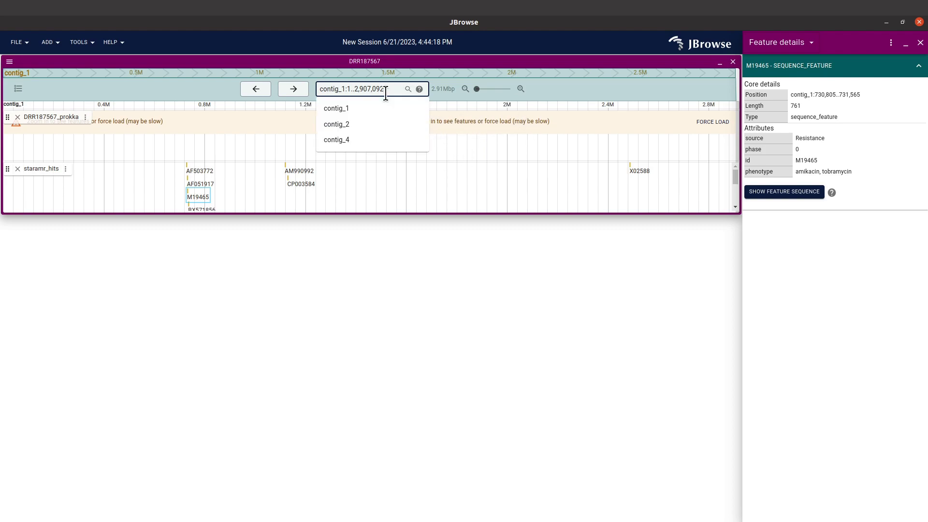
{"action": "left_click", "coordinate": [374, 121]}
Switch to staramr.filtered.tsv in WPS Office and widen column B so the full gene names fit
{"action": "key", "text": "alt+Tab"}
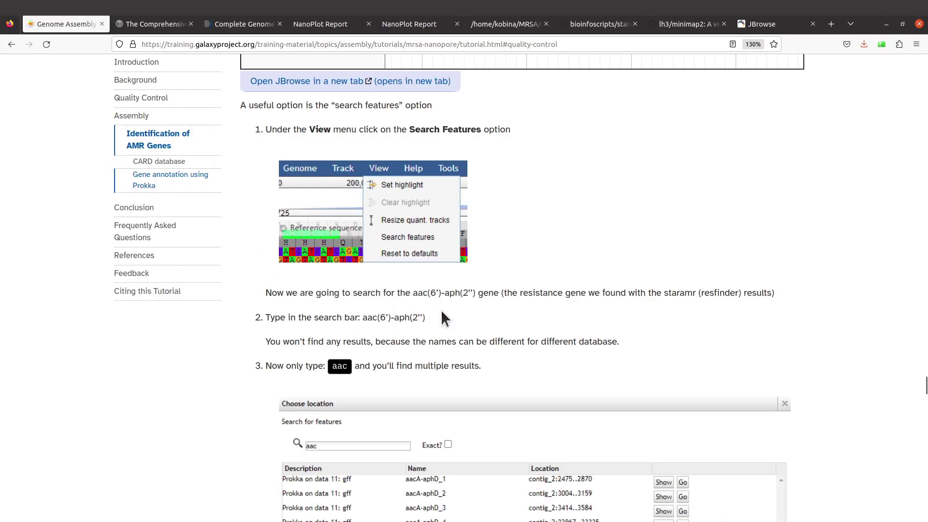
{"action": "mouse_move", "coordinate": [1, 156]}
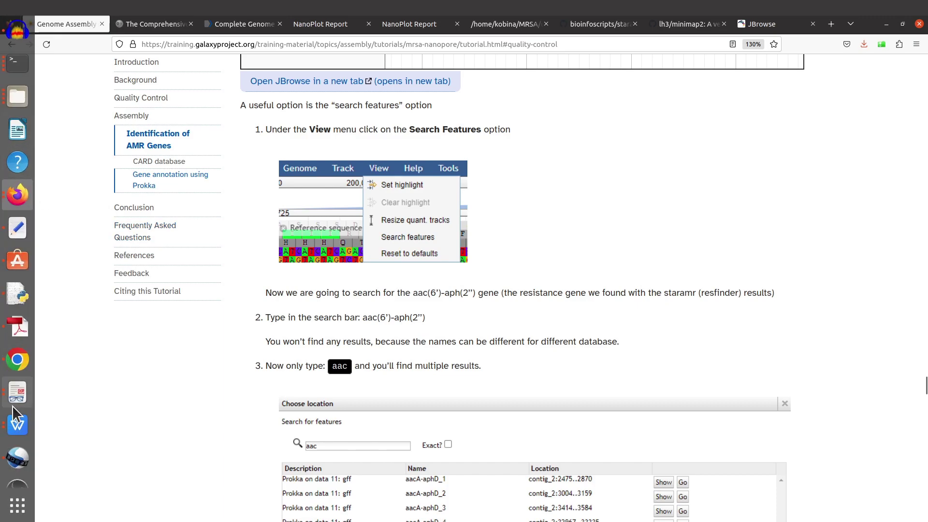
{"action": "left_click", "coordinate": [17, 425]}
{"action": "left_click", "coordinate": [225, 315]}
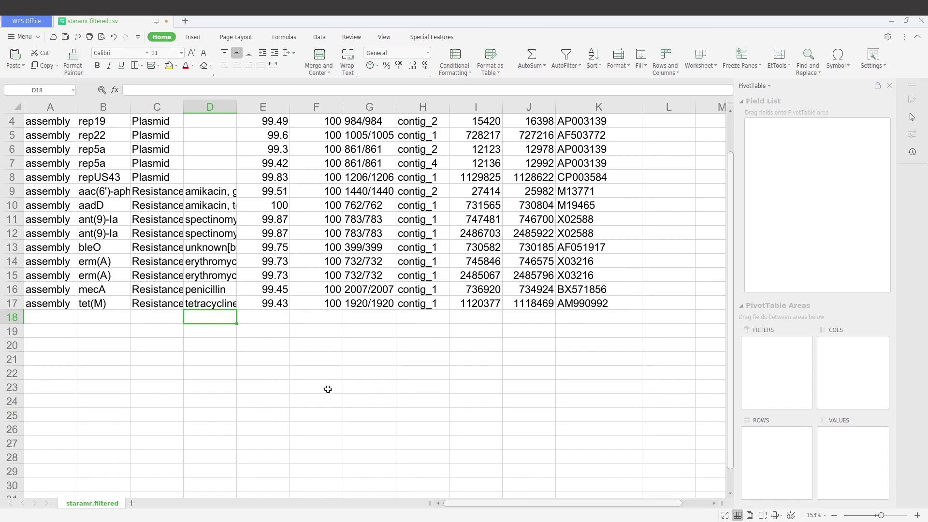
{"action": "left_click_drag", "start_coordinate": [130, 106], "coordinate": [186, 117]}
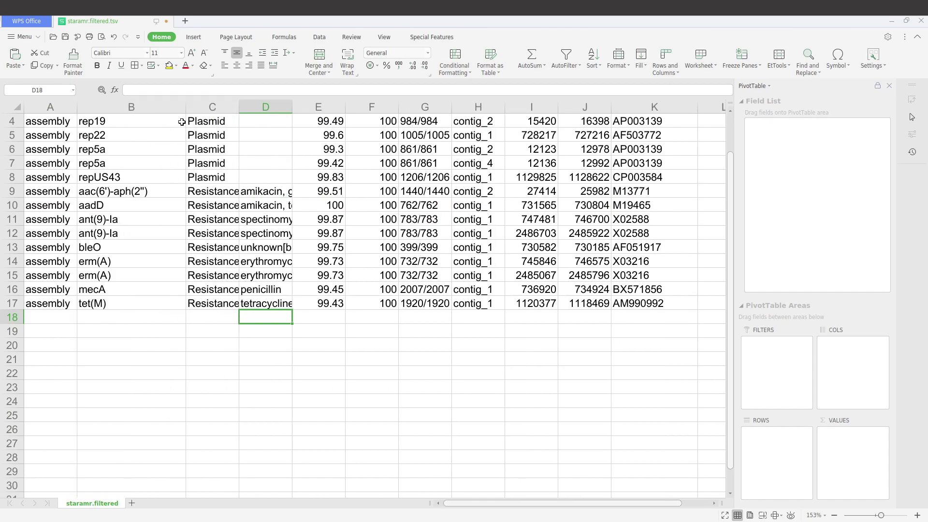
Locate the aac(6')-aph(2'') gene in column B and select its whole row
{"action": "left_click", "coordinate": [83, 194]}
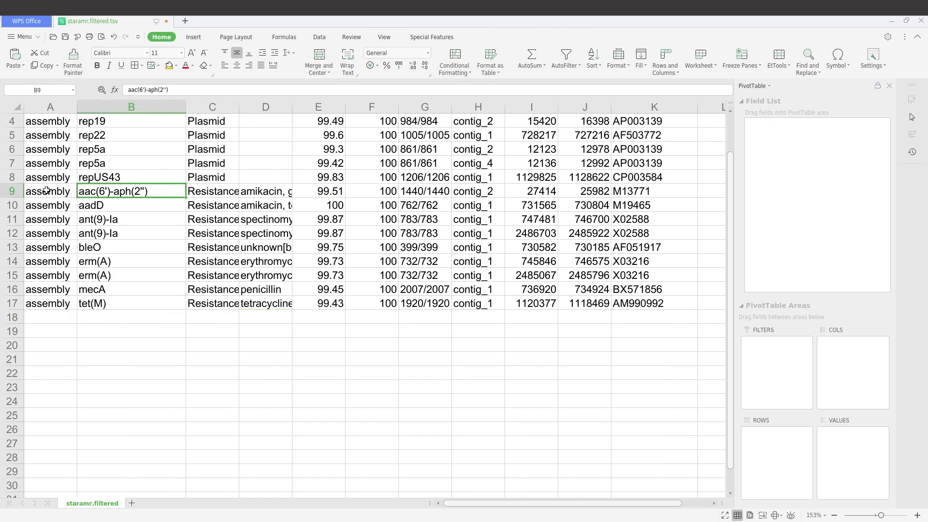
{"action": "left_click", "coordinate": [15, 191]}
{"action": "scroll", "coordinate": [447, 214], "scroll_direction": "up", "scroll_amount": 1}
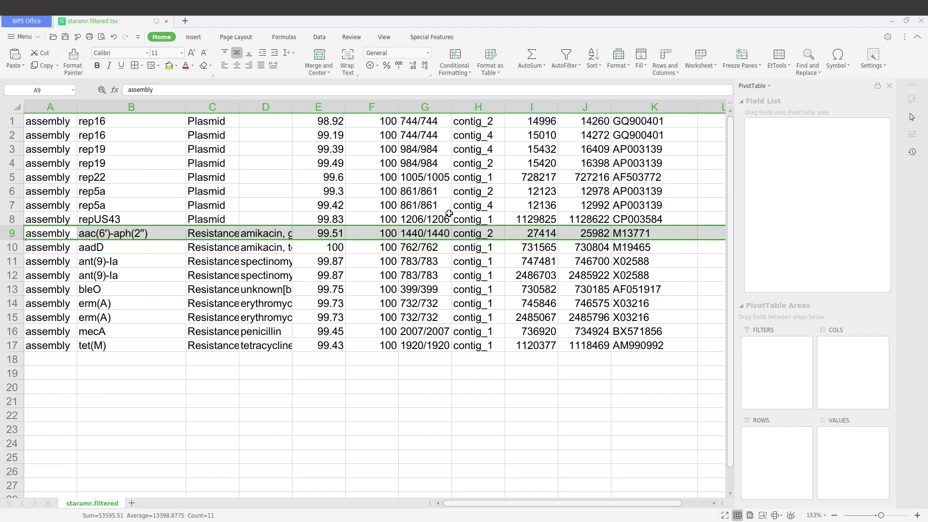
Compare the hit position columns I and J, together with the contig names in column H
{"action": "left_click", "coordinate": [553, 112]}
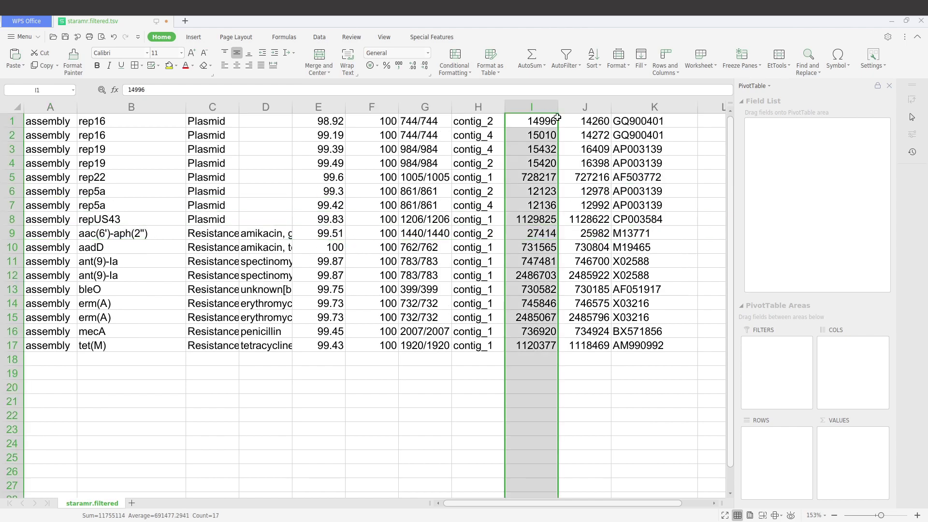
{"action": "left_click", "coordinate": [582, 106]}
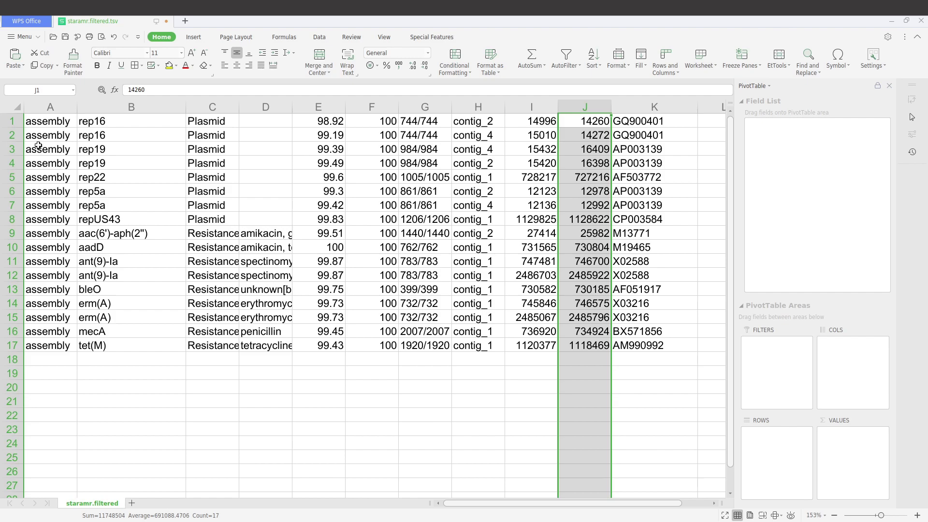
{"action": "left_click", "coordinate": [18, 123]}
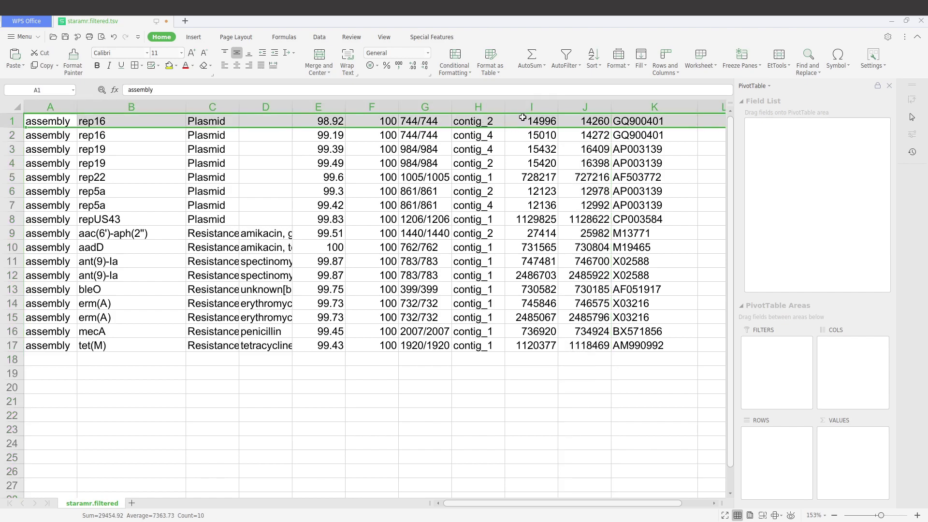
{"action": "left_click", "coordinate": [537, 107]}
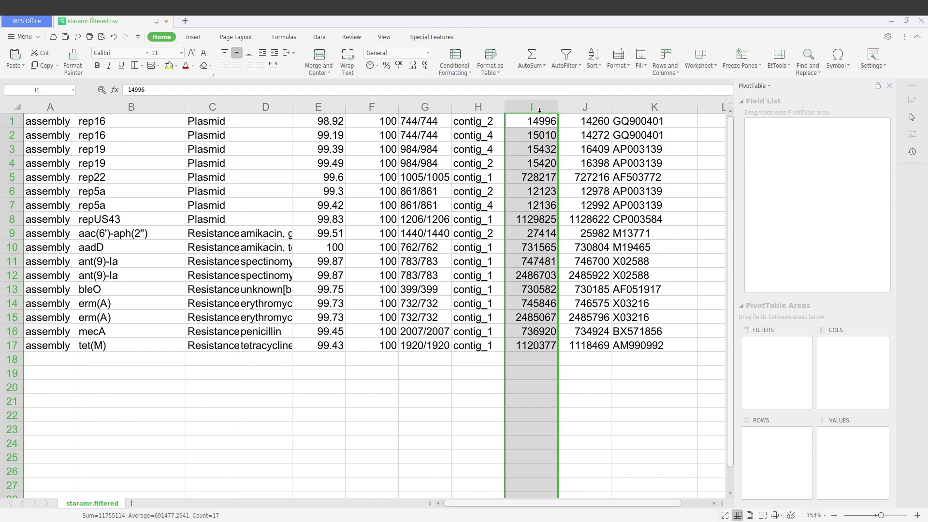
{"action": "left_click", "coordinate": [581, 106]}
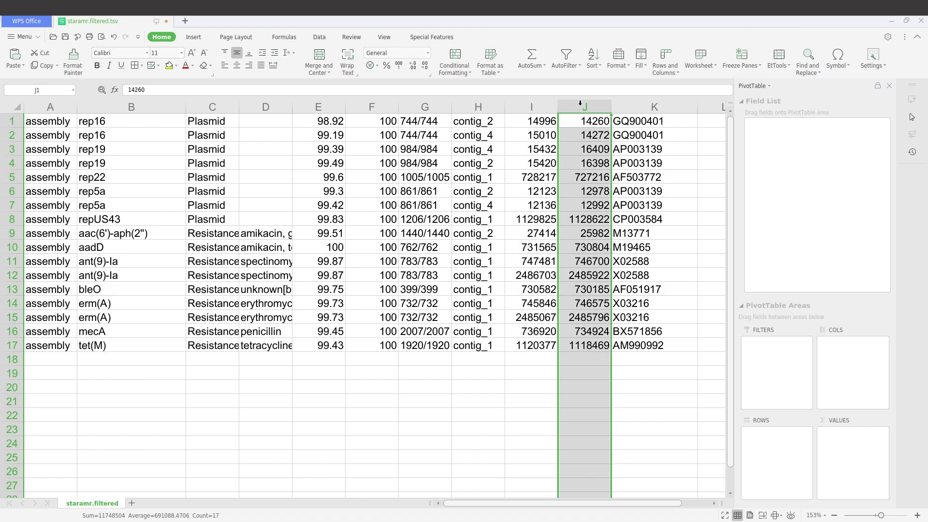
{"action": "left_click", "coordinate": [549, 109]}
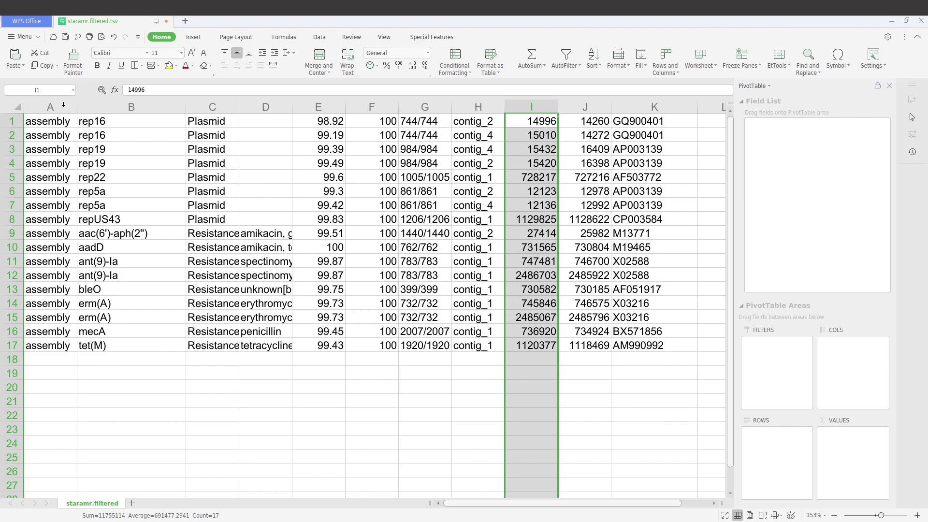
{"action": "left_click", "coordinate": [588, 103]}
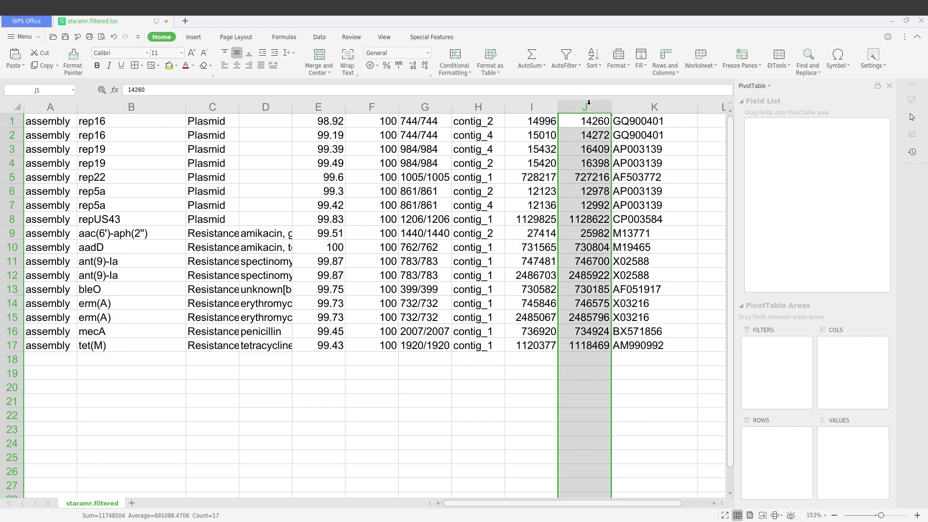
{"action": "left_click", "coordinate": [546, 105]}
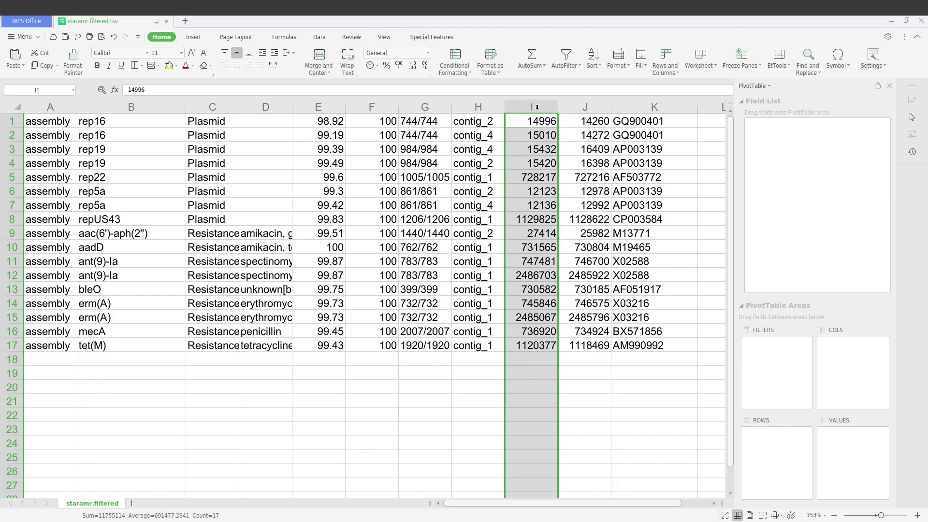
{"action": "left_click", "coordinate": [491, 107]}
{"action": "left_click", "coordinate": [538, 106]}
{"action": "left_click", "coordinate": [566, 106]}
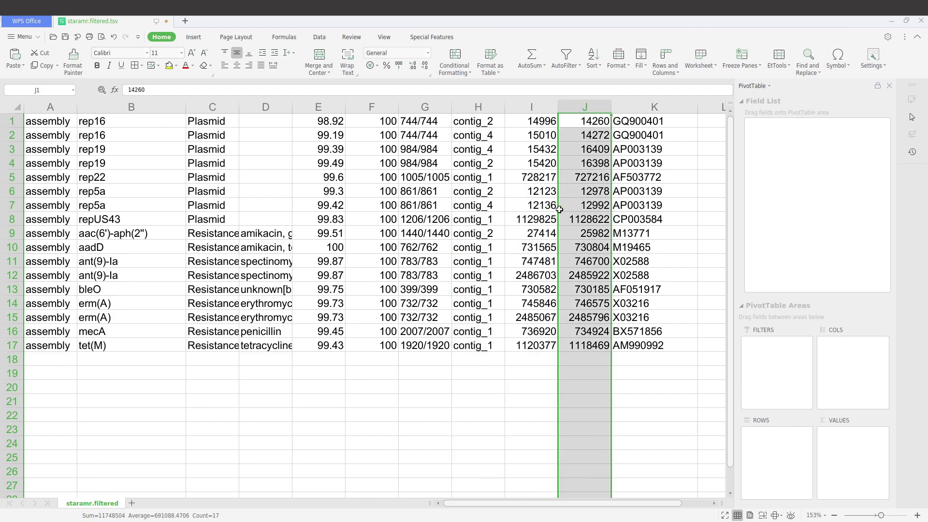
Examine the contig and the two position values in the aac(6')-aph(2'') row
{"action": "left_click", "coordinate": [12, 234]}
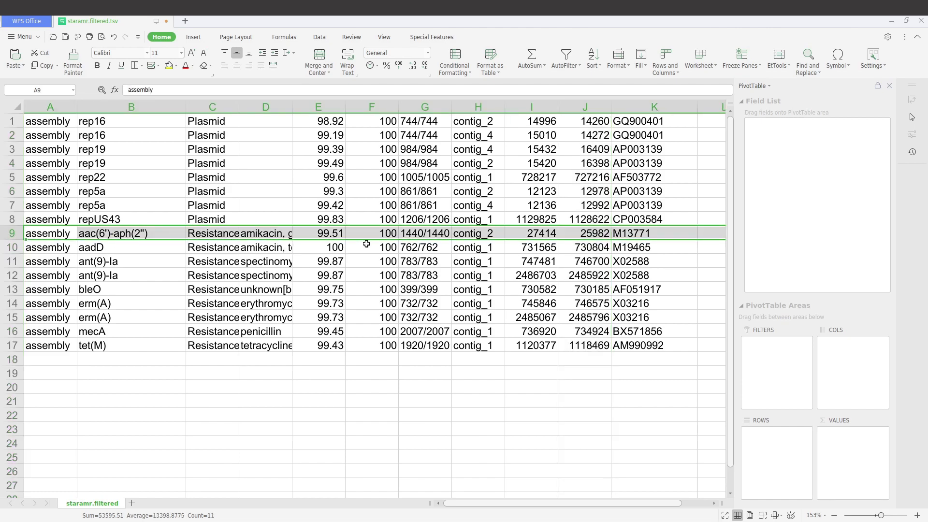
{"action": "left_click", "coordinate": [546, 237]}
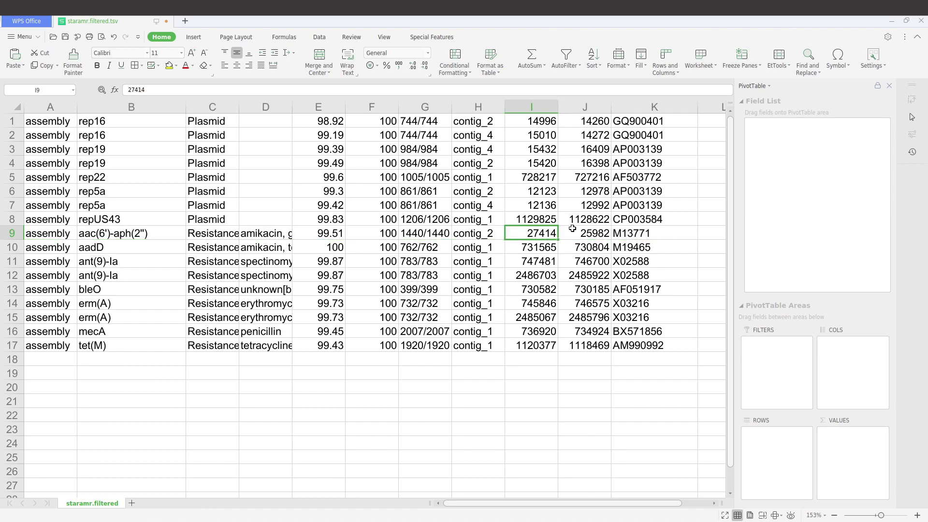
{"action": "key", "text": "Right"}
{"action": "left_click", "coordinate": [536, 237]}
{"action": "left_click", "coordinate": [595, 233]}
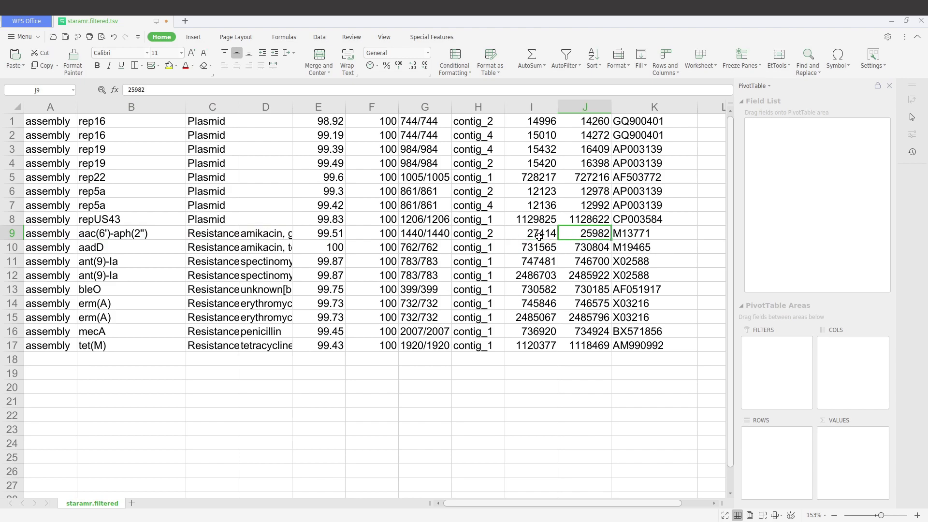
{"action": "left_click_drag", "start_coordinate": [539, 237], "coordinate": [575, 231]}
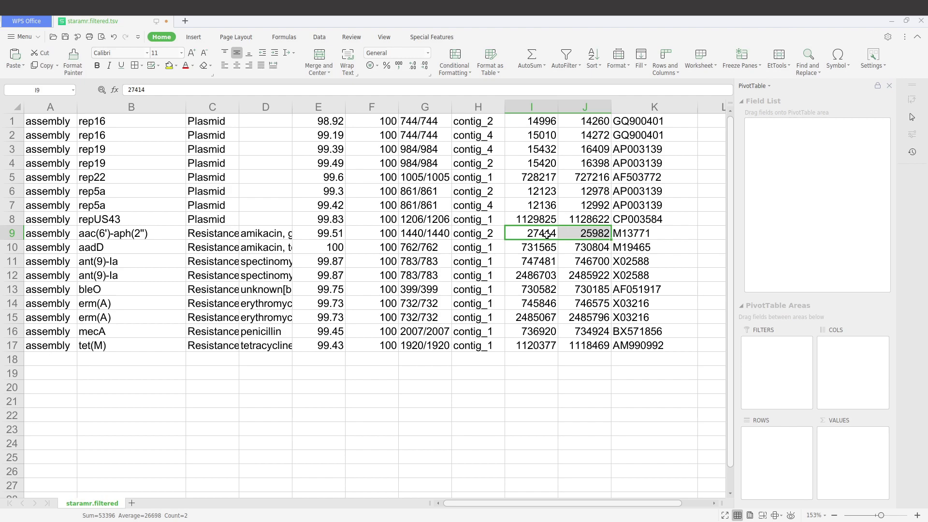
{"action": "left_click", "coordinate": [543, 234]}
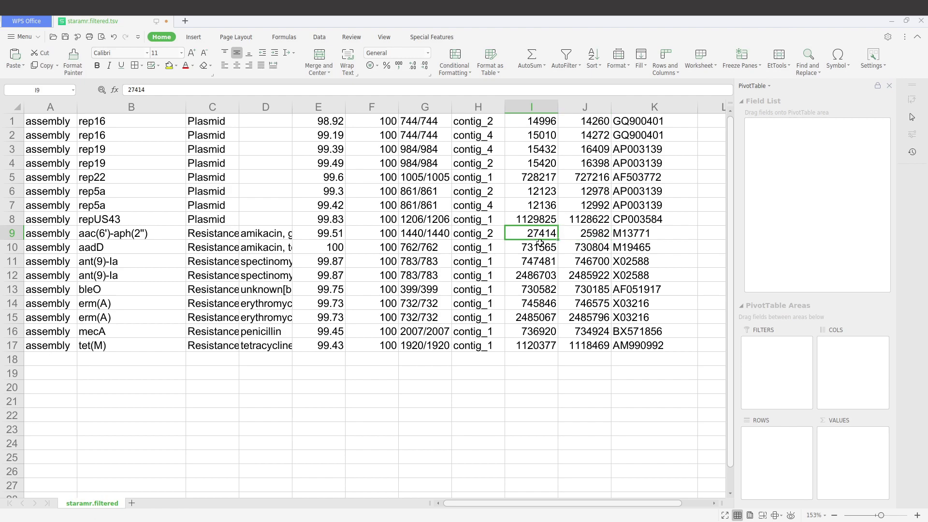
{"action": "left_click", "coordinate": [586, 235]}
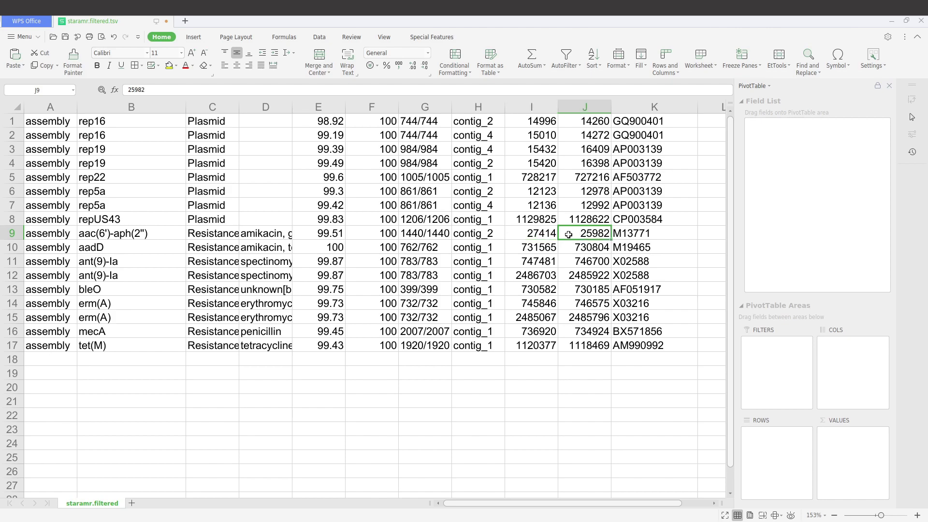
{"action": "left_click", "coordinate": [541, 233]}
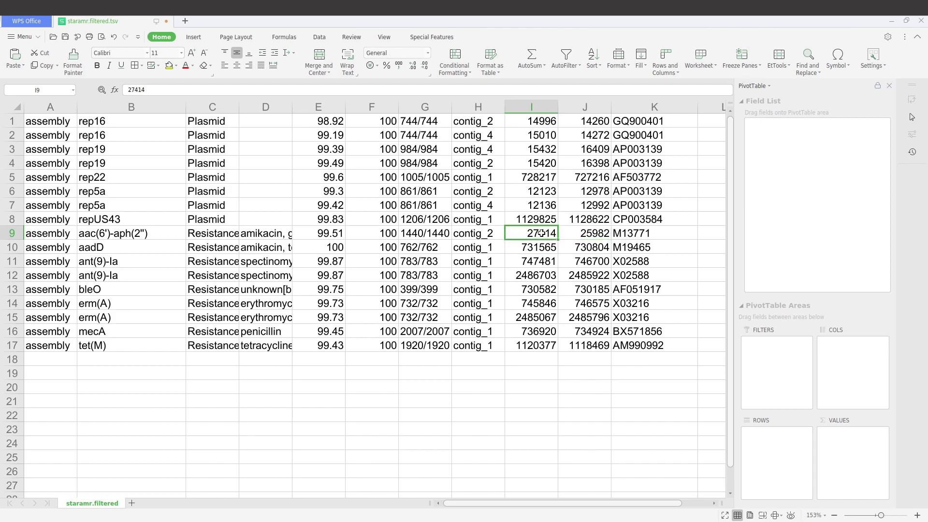
{"action": "left_click", "coordinate": [482, 236]}
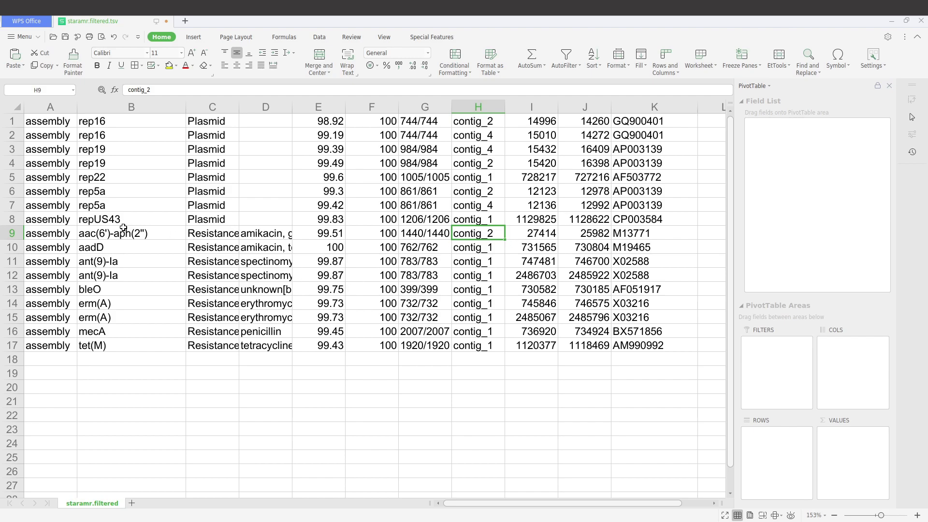
{"action": "left_click", "coordinate": [92, 236]}
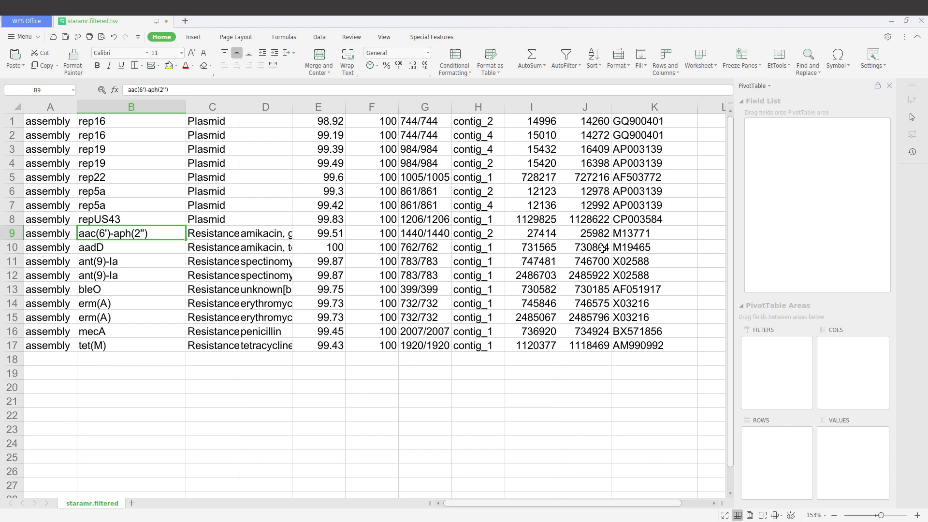
Copy the aac(6')-aph(2'') position 25982 from cell J9 and switch to JBrowse
{"action": "left_click", "coordinate": [592, 234]}
{"action": "double_click", "coordinate": [592, 233]}
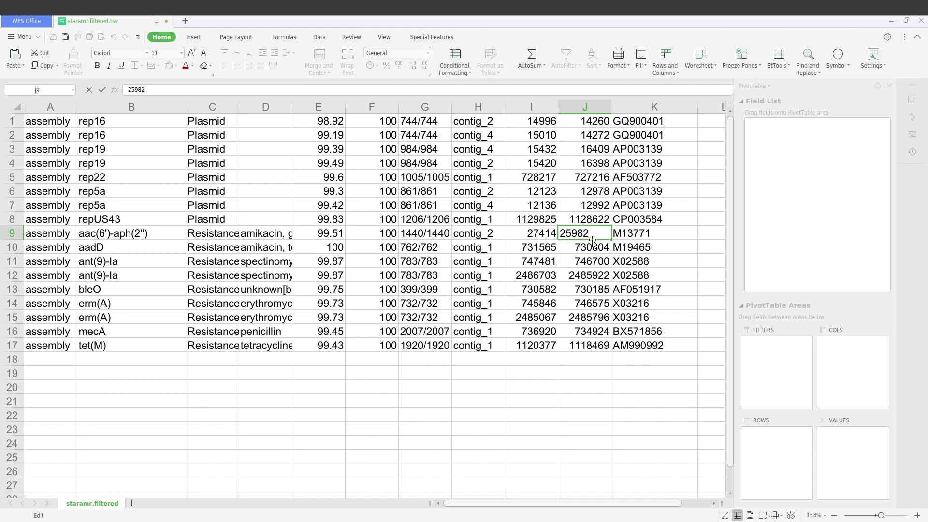
{"action": "left_click_drag", "start_coordinate": [590, 233], "coordinate": [556, 231]}
{"action": "right_click", "coordinate": [570, 233]}
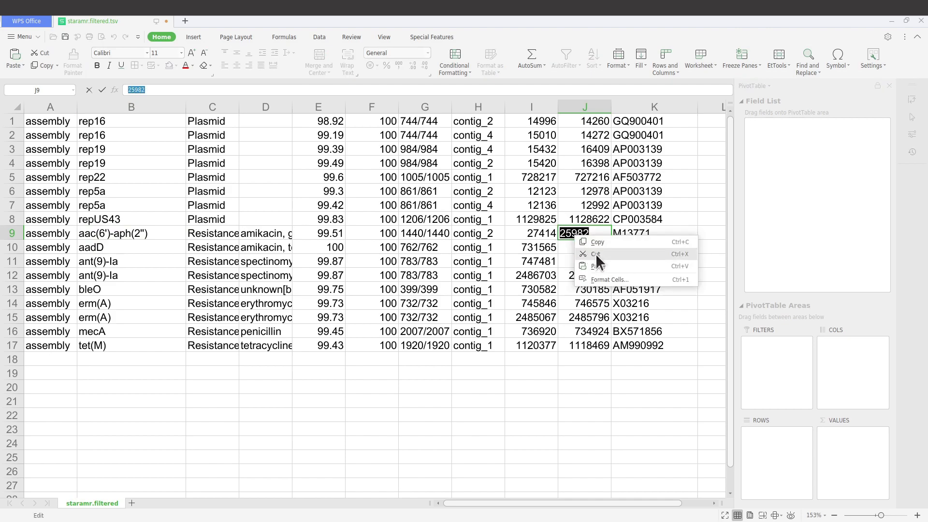
{"action": "left_click", "coordinate": [597, 242]}
{"action": "left_click", "coordinate": [553, 346]}
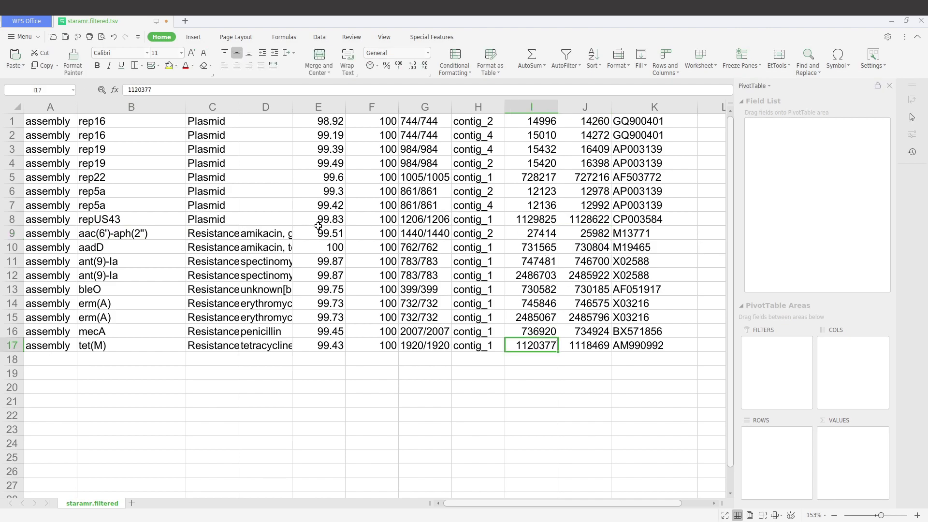
{"action": "mouse_move", "coordinate": [2, 194]}
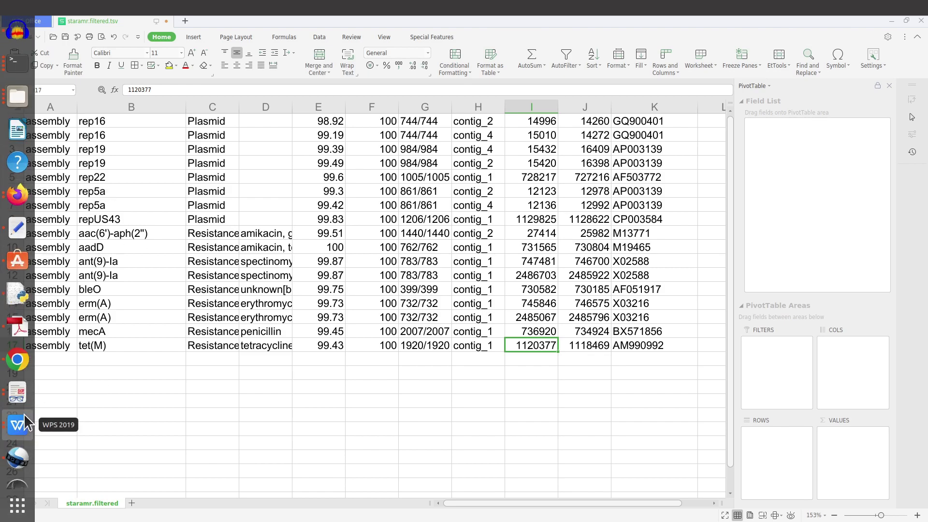
{"action": "scroll", "coordinate": [24, 413], "scroll_direction": "down", "scroll_amount": 2}
{"action": "left_click", "coordinate": [21, 445]}
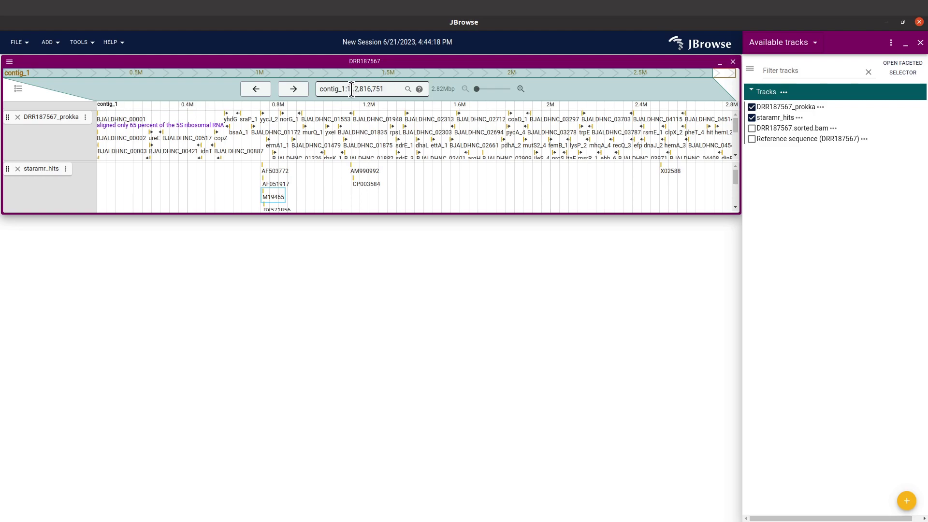
Try to replace the contig_1 range in the genome view's location with position 25982
{"action": "left_click", "coordinate": [384, 91]}
{"action": "left_click_drag", "start_coordinate": [385, 91], "coordinate": [354, 91]}
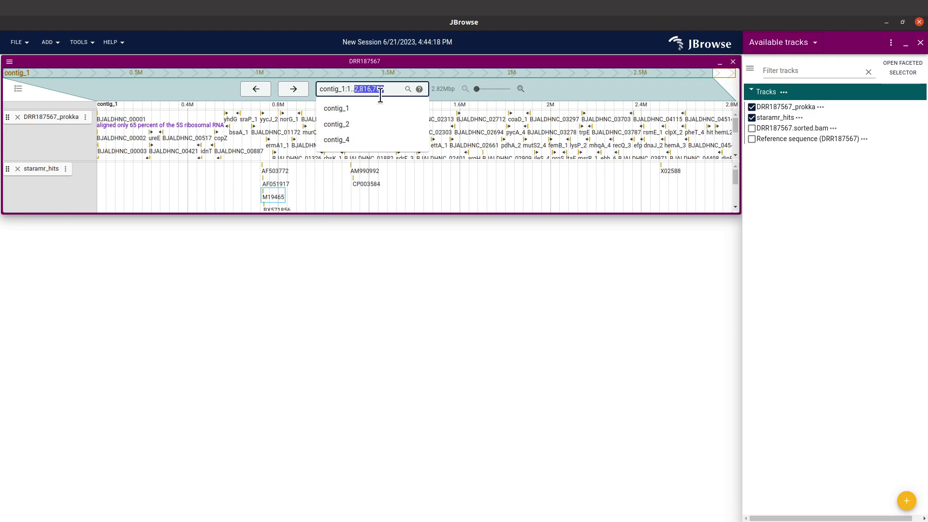
{"action": "key", "text": "BackSpace"}
{"action": "key", "text": "BackSpace"}
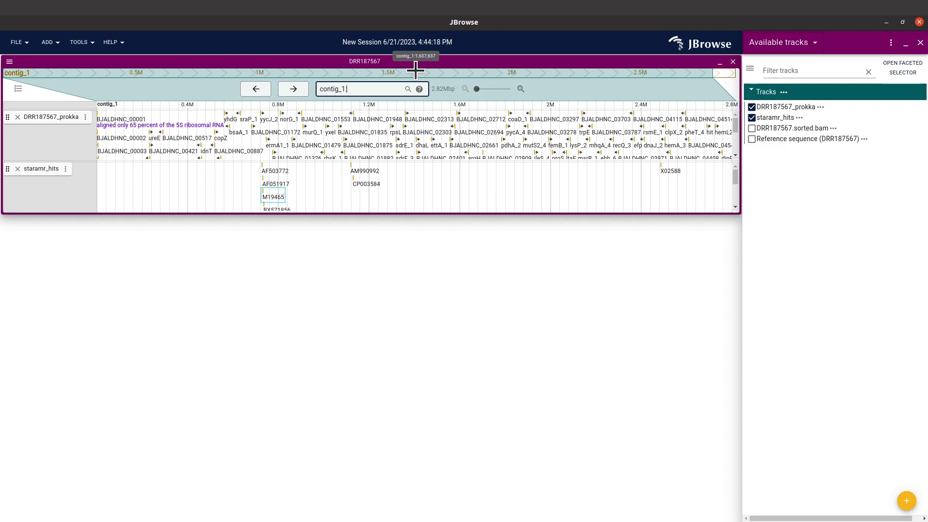
{"action": "type", "text": "25982"}
Erase the entered location and display contig_2 in the genome view
{"action": "key", "text": "Left"}
{"action": "key", "text": "Left"}
{"action": "key", "text": "BackSpace"}
{"action": "key", "text": "BackSpace"}
{"action": "key", "text": "BackSpace"}
{"action": "key", "text": "BackSpace"}
{"action": "key", "text": "BackSpace"}
{"action": "key", "text": "BackSpace"}
{"action": "key", "text": "BackSpace"}
{"action": "key", "text": "BackSpace"}
{"action": "key", "text": "BackSpace"}
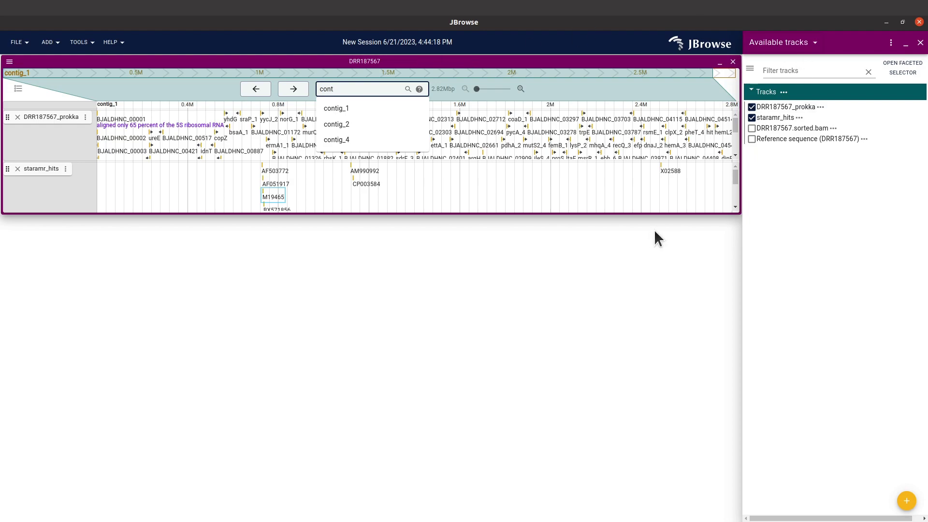
{"action": "left_click", "coordinate": [358, 124]}
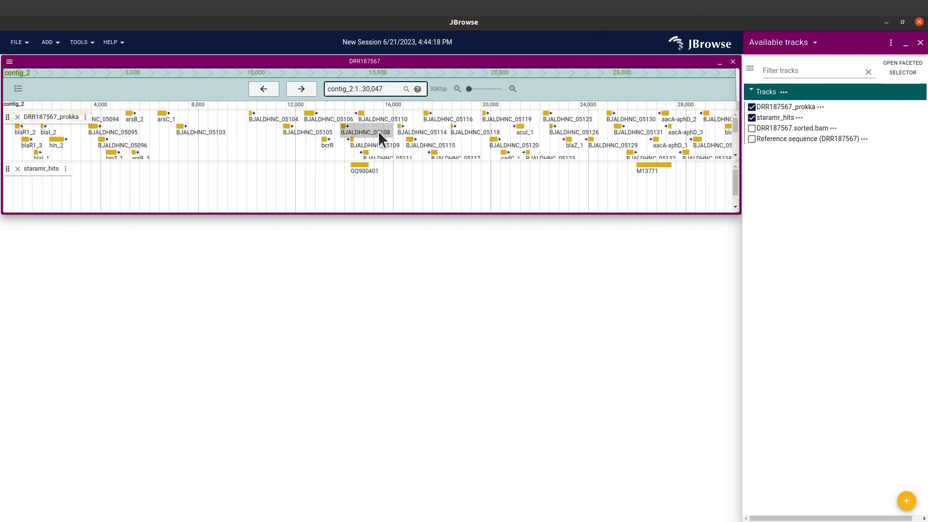
Set the genome view's location on contig_2 to the gene's range, 25,982 to 27,414
{"action": "left_click", "coordinate": [386, 90]}
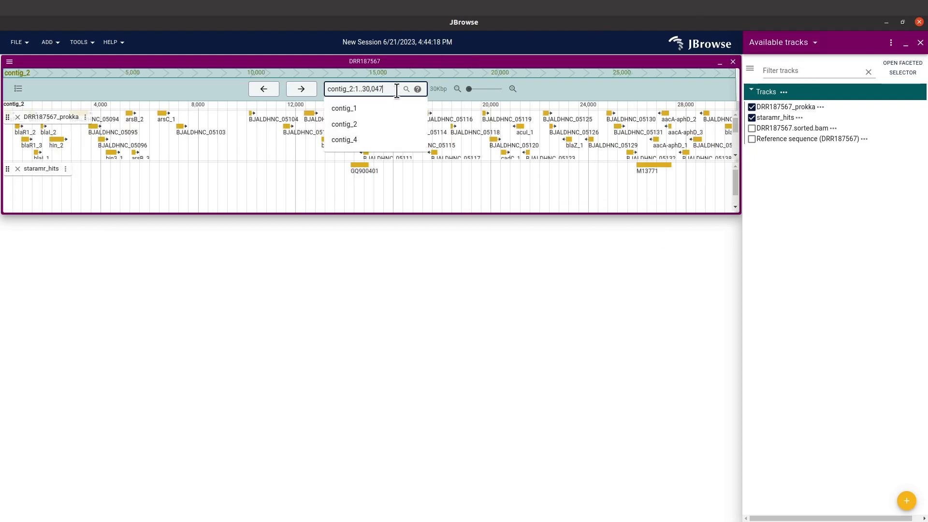
{"action": "key", "text": "BackSpace"}
{"action": "key", "text": "BackSpace"}
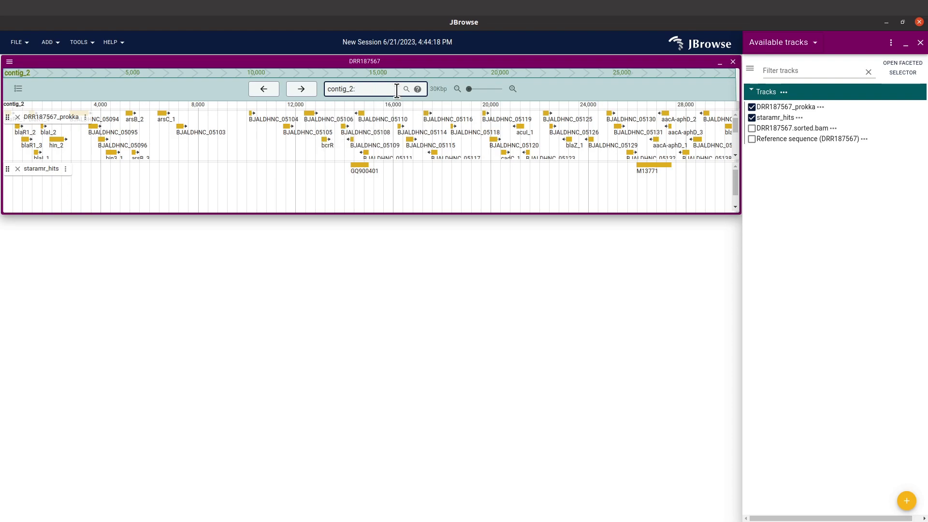
{"action": "type", "text": "25982."}
{"action": "type", "text": "14"}
{"action": "type", "text": ","}
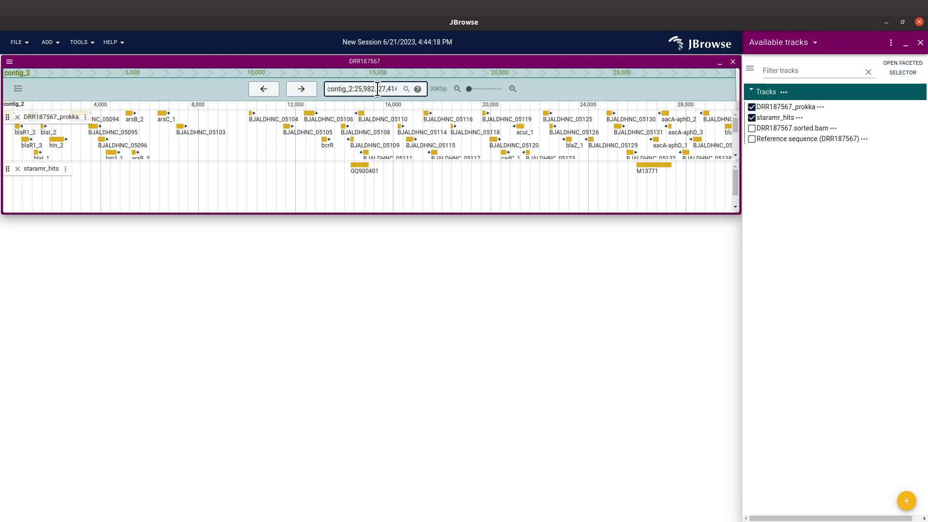
{"action": "key", "text": "Return"}
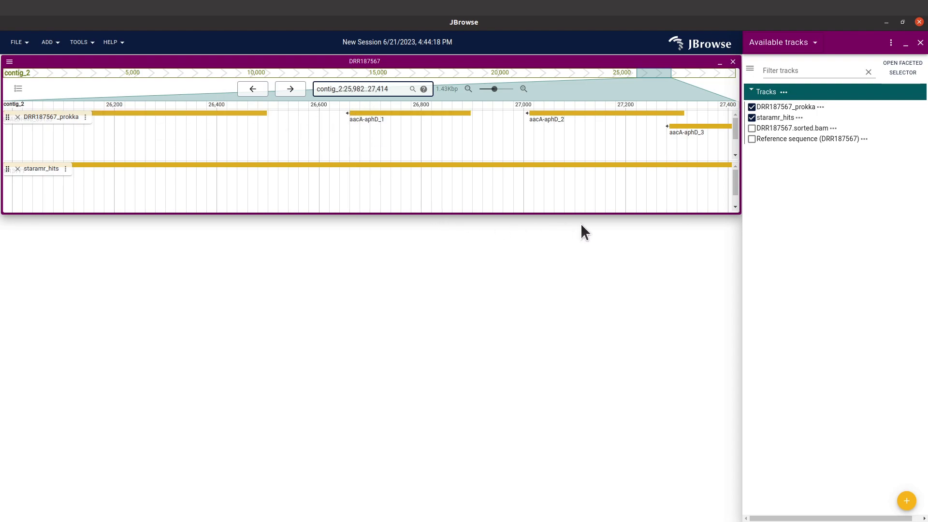
Compare the start and end of the M13771 staramr hit with the Prokka genes annotated along the same stretch of contig_2
{"action": "scroll", "coordinate": [344, 207], "scroll_direction": "left", "scroll_amount": 1}
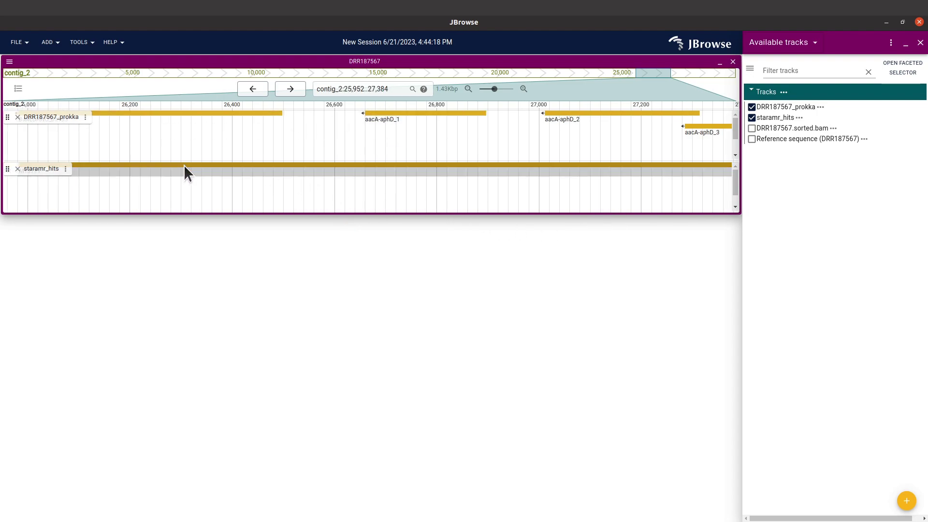
{"action": "left_click_drag", "start_coordinate": [140, 174], "coordinate": [321, 167]}
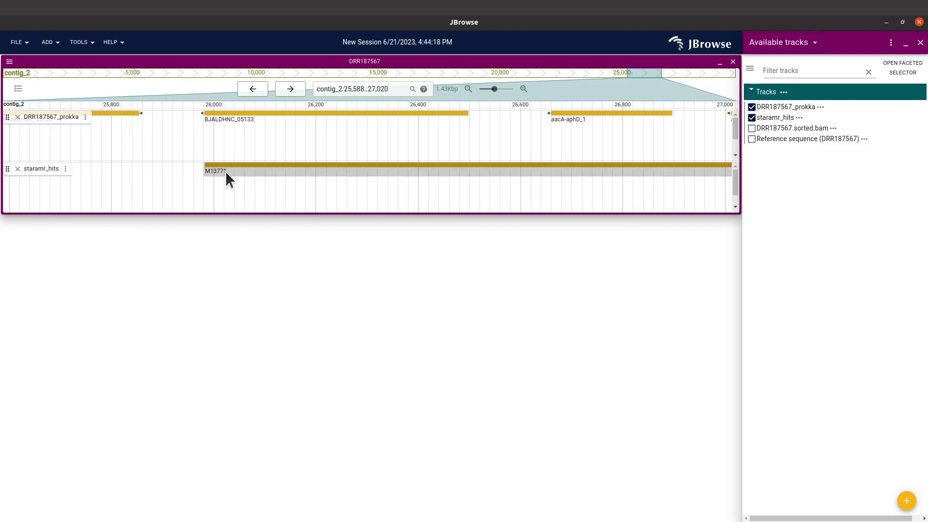
{"action": "left_click_drag", "start_coordinate": [266, 182], "coordinate": [291, 185]}
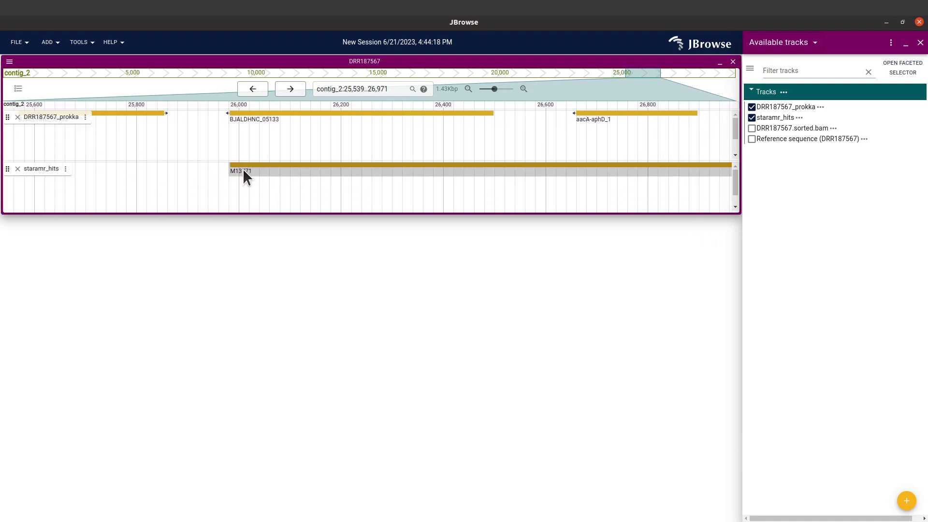
{"action": "left_click_drag", "start_coordinate": [518, 201], "coordinate": [227, 194]}
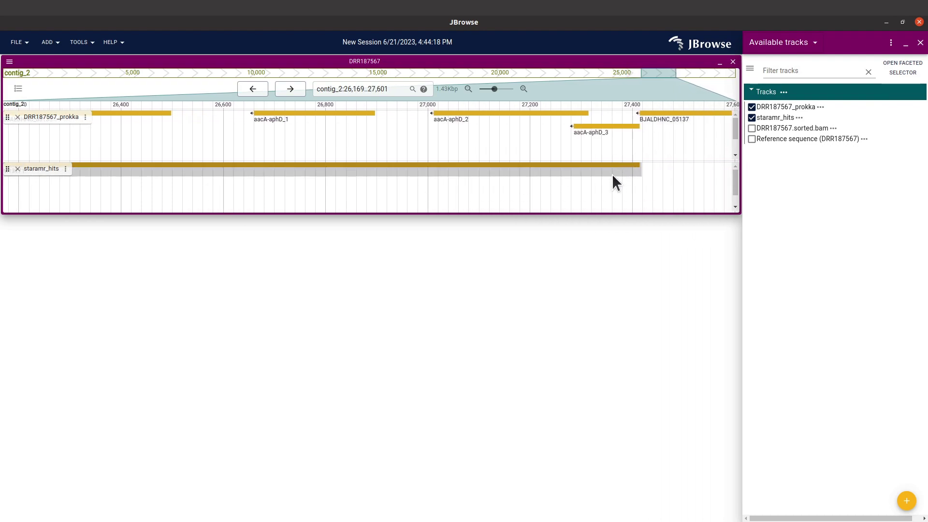
Inspect the feature details of the Prokka genes aacA-aphD_1, aacA-aphD_2 and aacA-aphD_3 above the staramr hit
{"action": "left_click_drag", "start_coordinate": [426, 198], "coordinate": [346, 189]}
{"action": "left_click", "coordinate": [342, 120]}
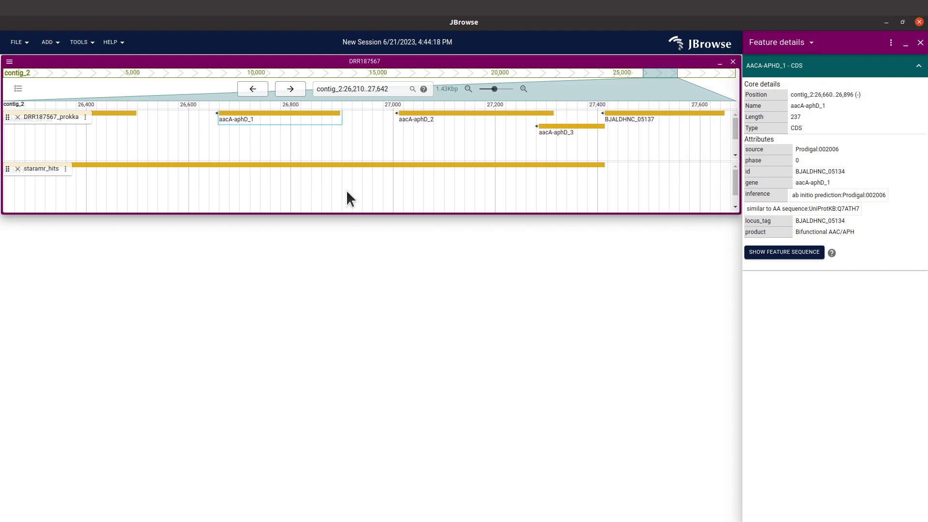
{"action": "left_click", "coordinate": [431, 122]}
{"action": "left_click", "coordinate": [556, 133]}
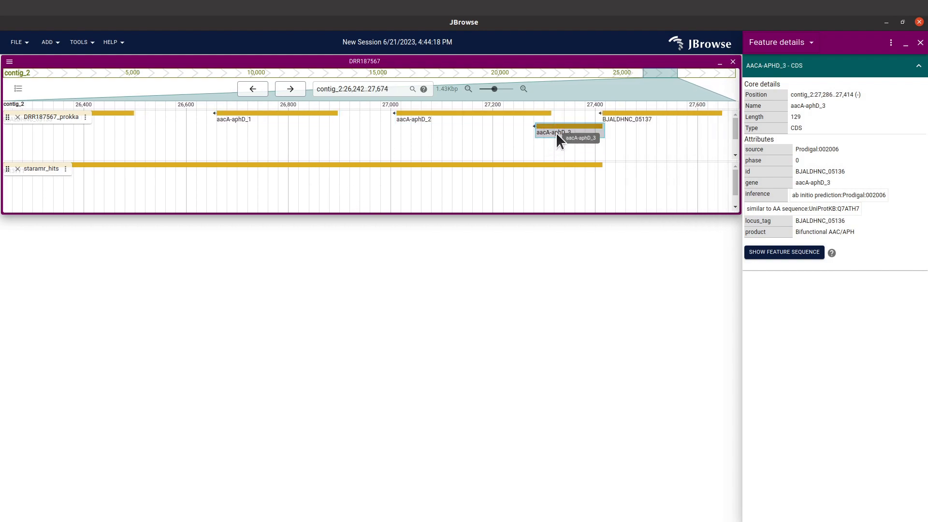
{"action": "left_click_drag", "start_coordinate": [530, 189], "coordinate": [647, 165]}
{"action": "left_click_drag", "start_coordinate": [317, 205], "coordinate": [206, 194]}
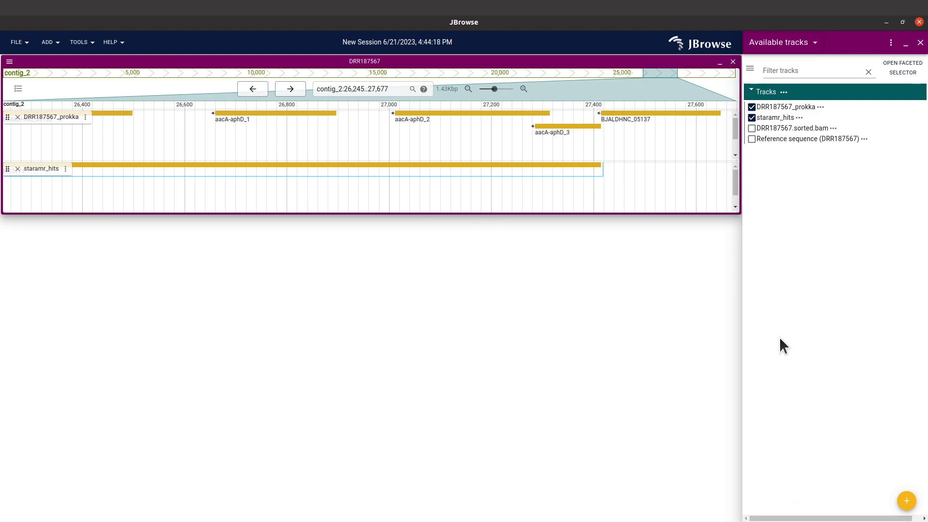
Show the DRR187567.sorted.bam alignments and the DRR187567 reference sequence tracks in the genome view
{"action": "left_click", "coordinate": [754, 130]}
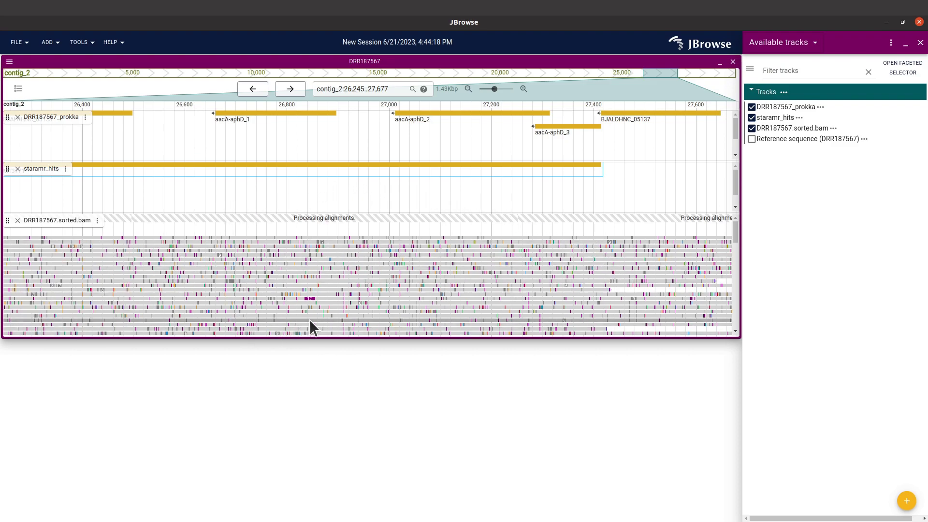
{"action": "left_click", "coordinate": [752, 139]}
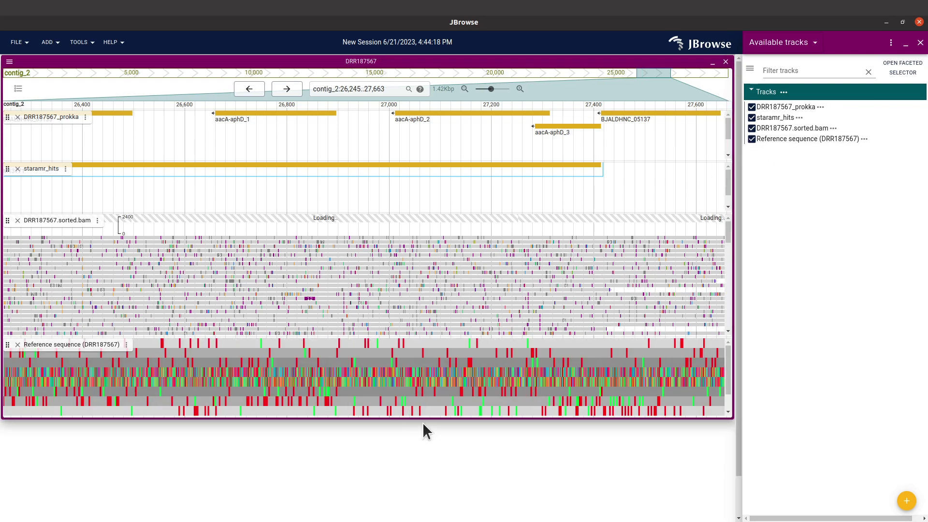